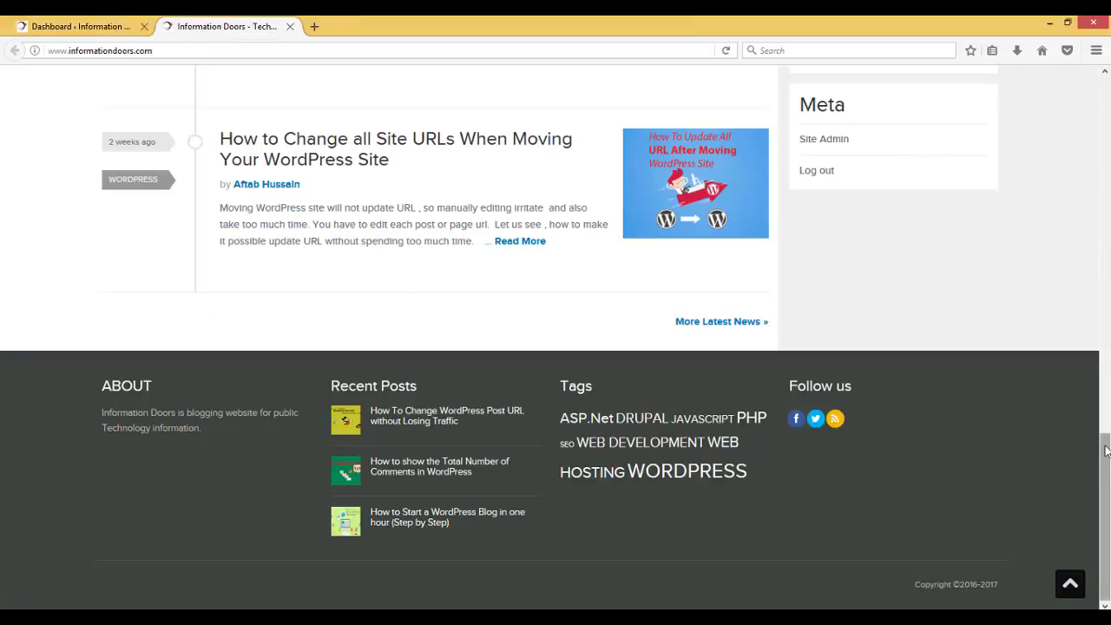
Open the Firefox inspector on the Information Doors page markup.
{"action": "scroll", "coordinate": [1083, 271], "scroll_direction": "up", "scroll_amount": 6}
{"action": "scroll", "coordinate": [1077, 234], "scroll_direction": "up", "scroll_amount": 10}
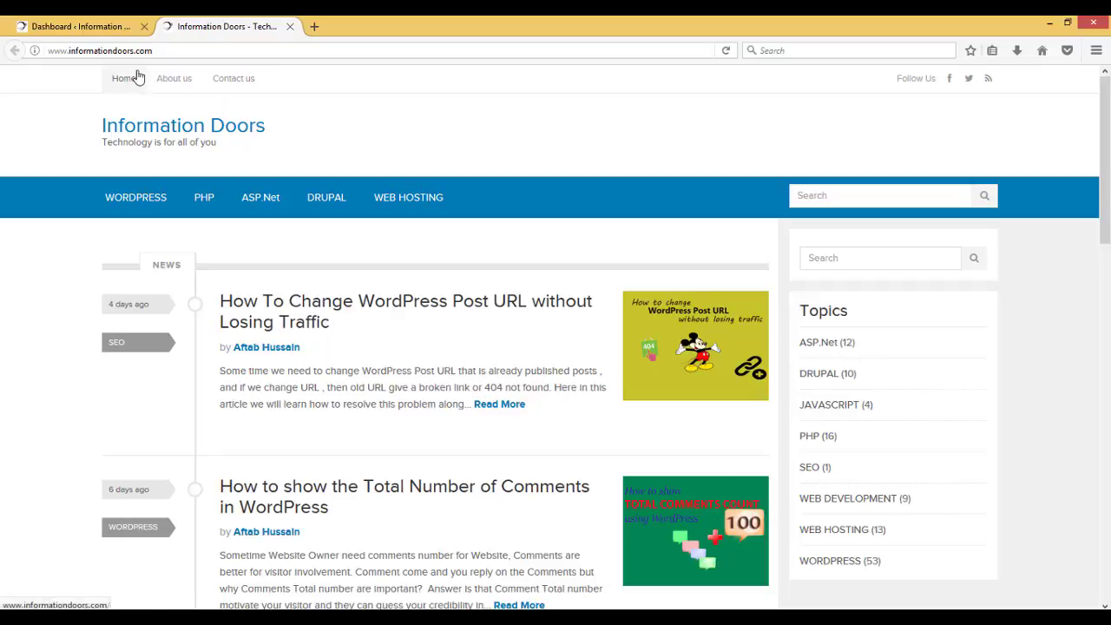
{"action": "scroll", "coordinate": [1076, 260], "scroll_direction": "down", "scroll_amount": 8}
{"action": "scroll", "coordinate": [1108, 496], "scroll_direction": "down", "scroll_amount": 8}
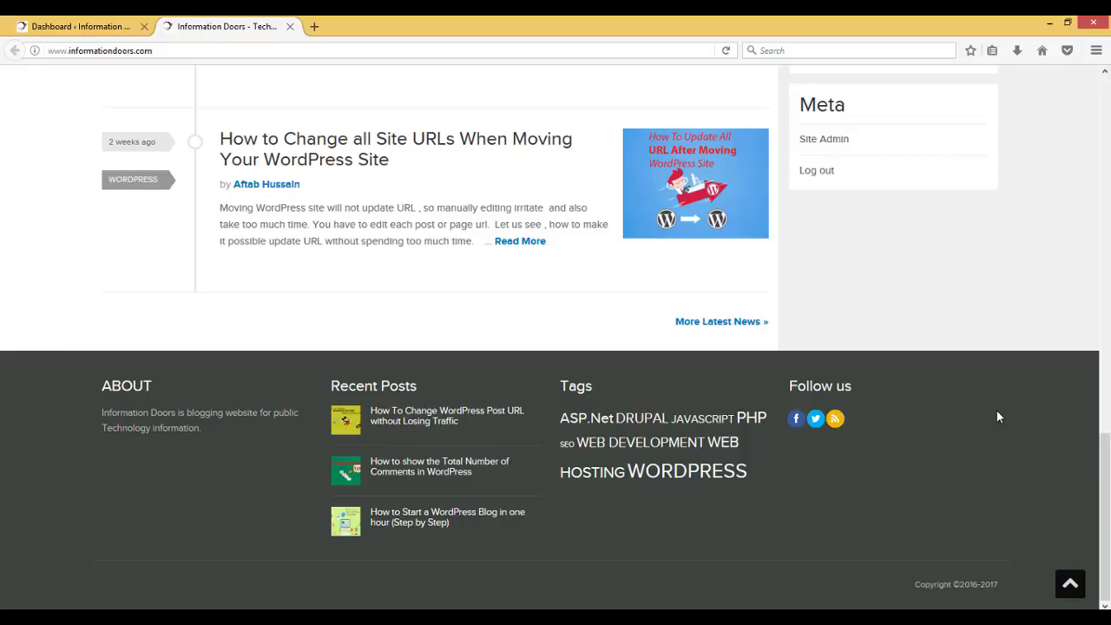
{"action": "right_click", "coordinate": [448, 187]}
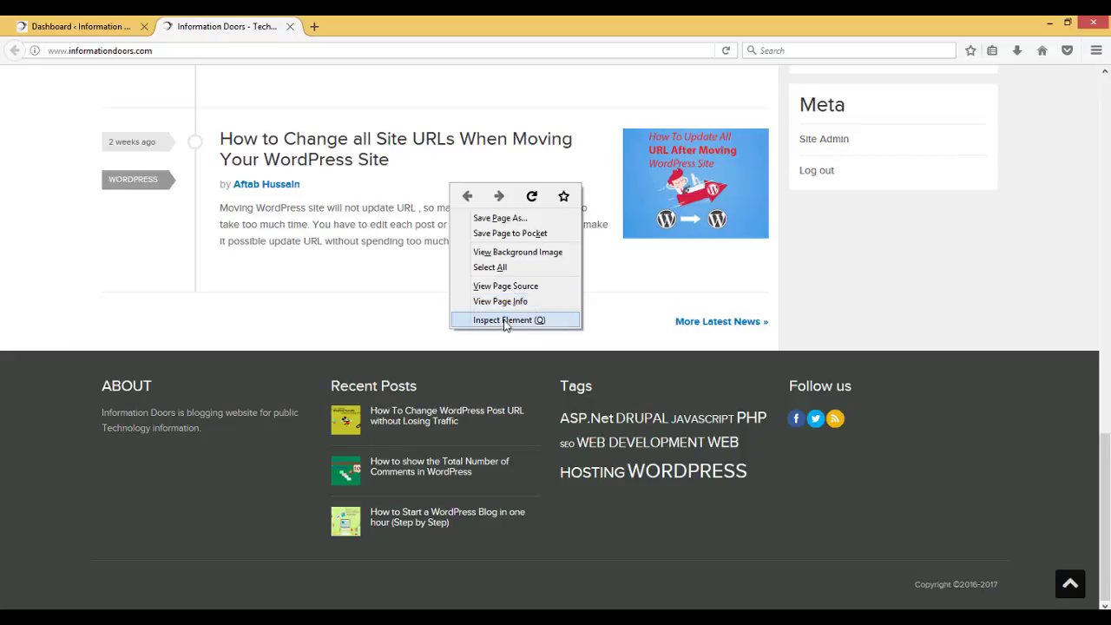
{"action": "left_click", "coordinate": [506, 320]}
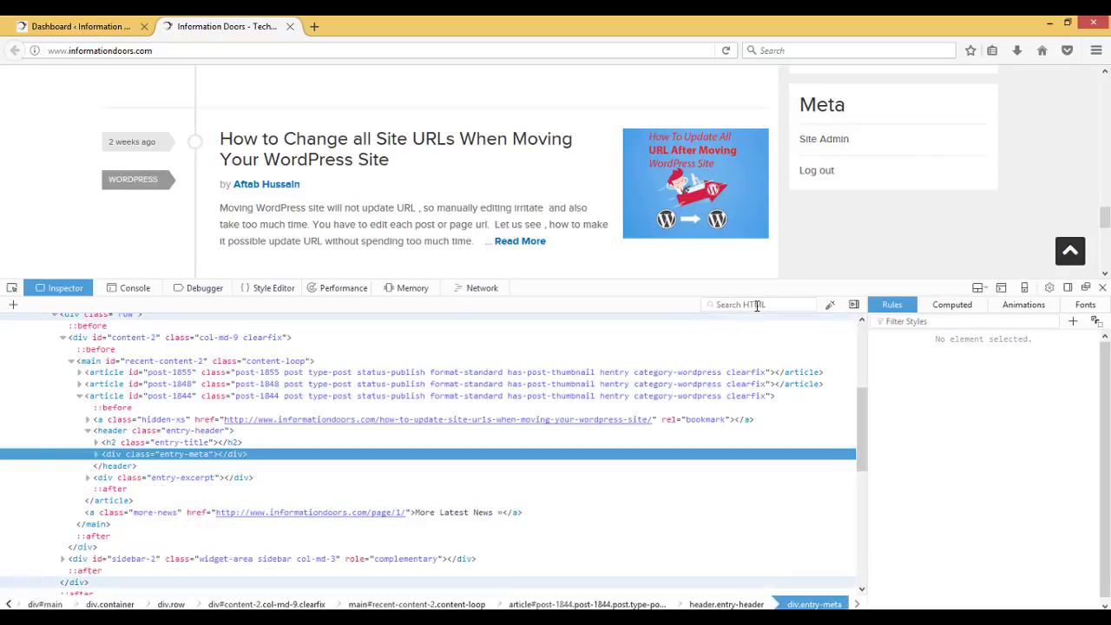
Search the HTML for 'footer' and expand the footer element to reveal its #footer rule.
{"action": "left_click", "coordinate": [755, 304]}
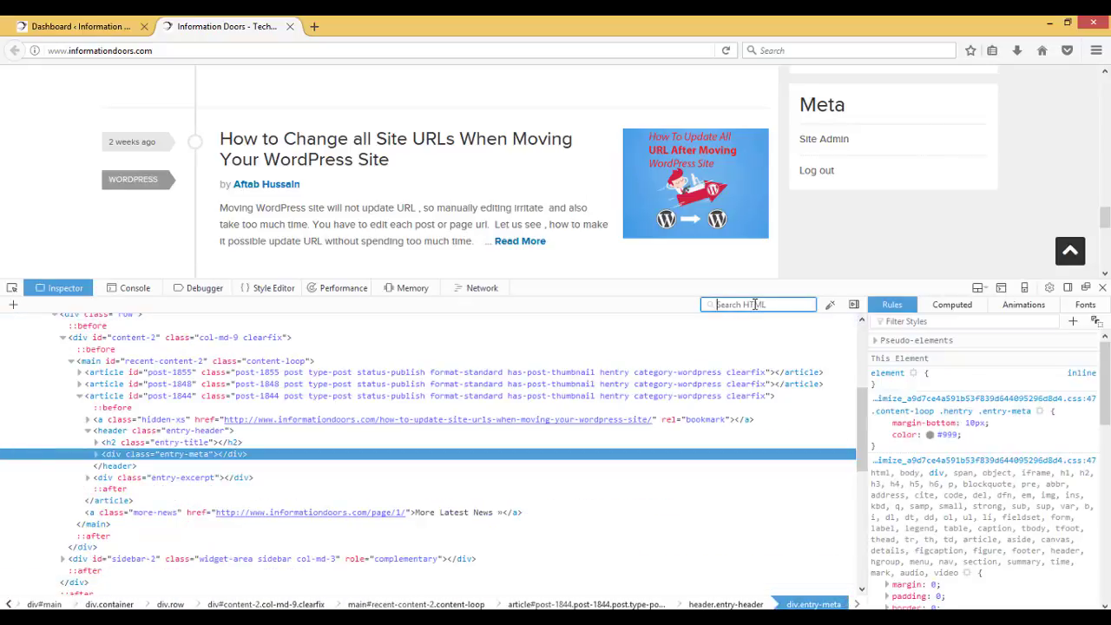
{"action": "type", "text": "footer"}
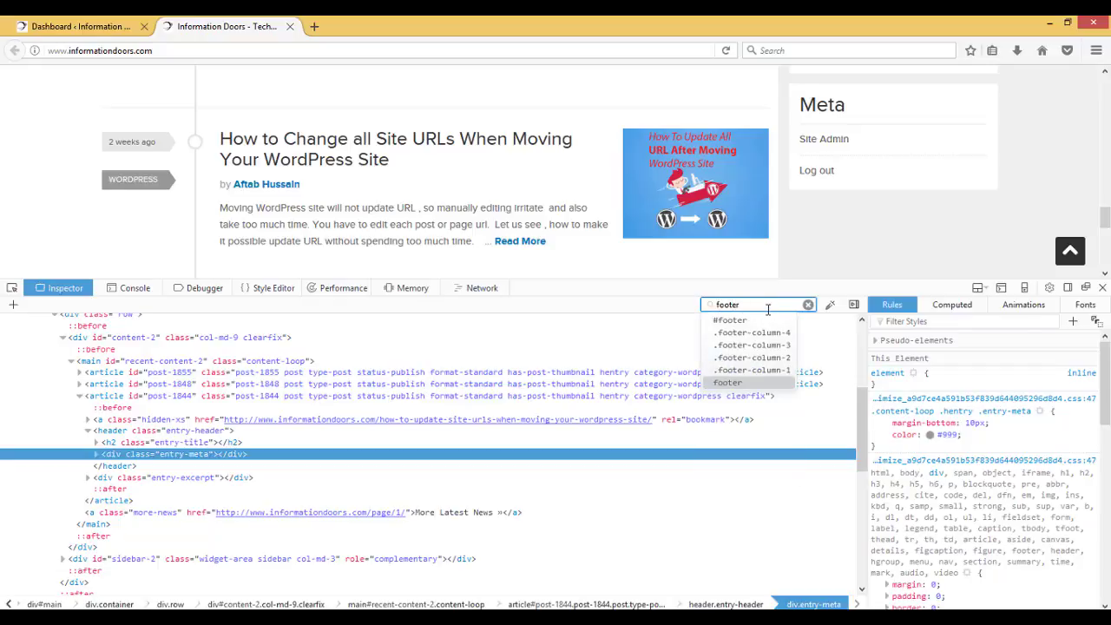
{"action": "key", "text": "Return"}
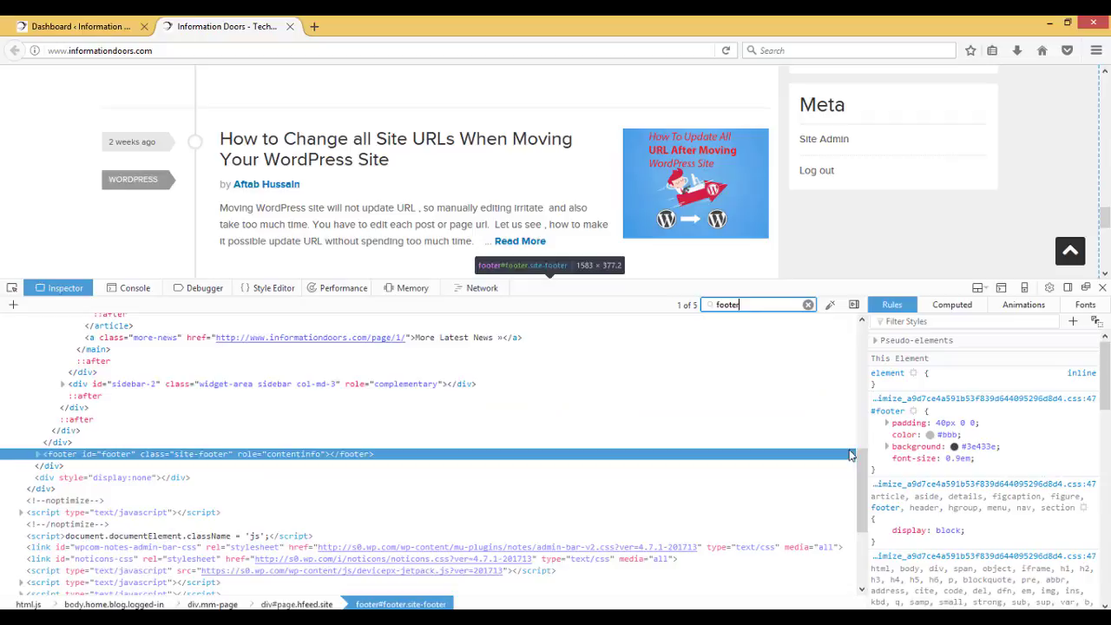
{"action": "left_click_drag", "start_coordinate": [866, 451], "coordinate": [873, 514]}
{"action": "scroll", "coordinate": [873, 513], "scroll_direction": "up", "scroll_amount": 3}
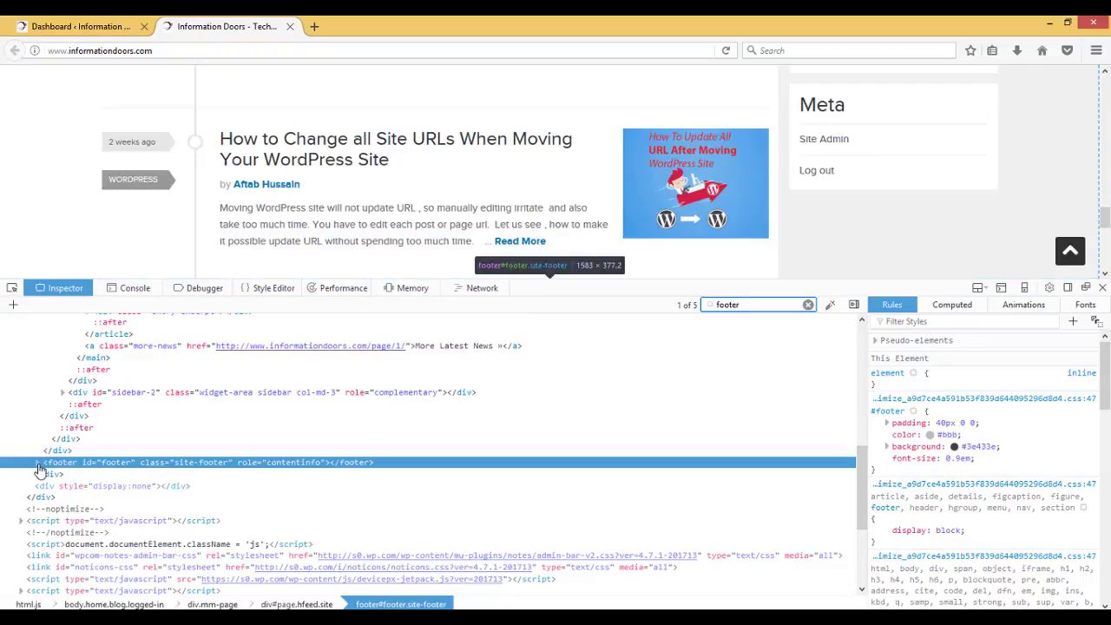
{"action": "left_click", "coordinate": [37, 463]}
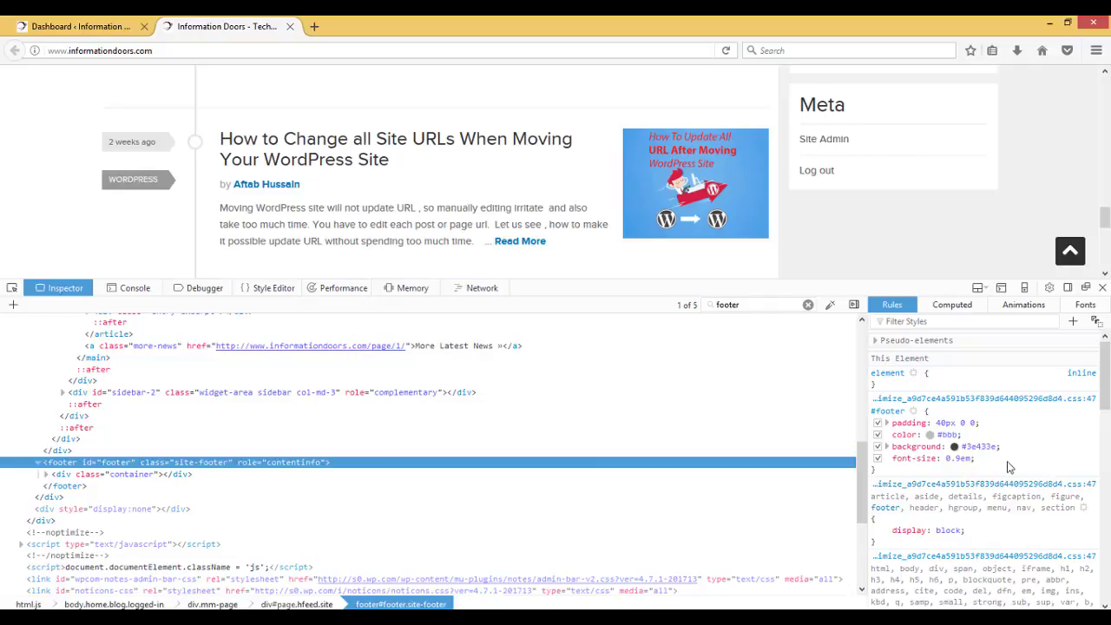
{"action": "left_click", "coordinate": [989, 462]}
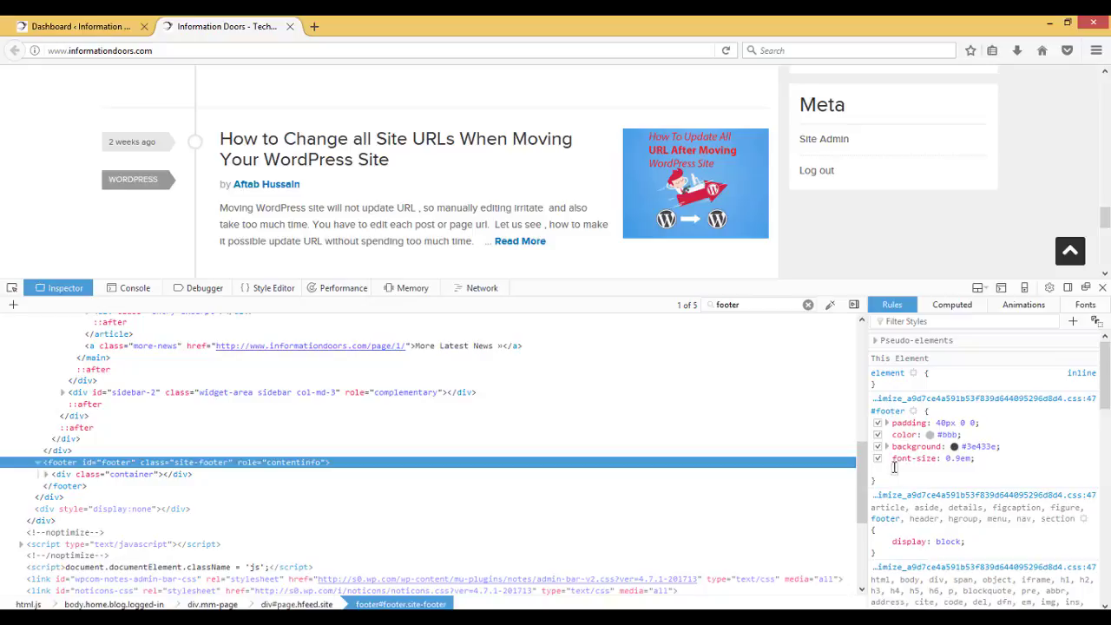
Add display: none to the #footer rule and toggle it off and on to test.
{"action": "type", "text": "d"}
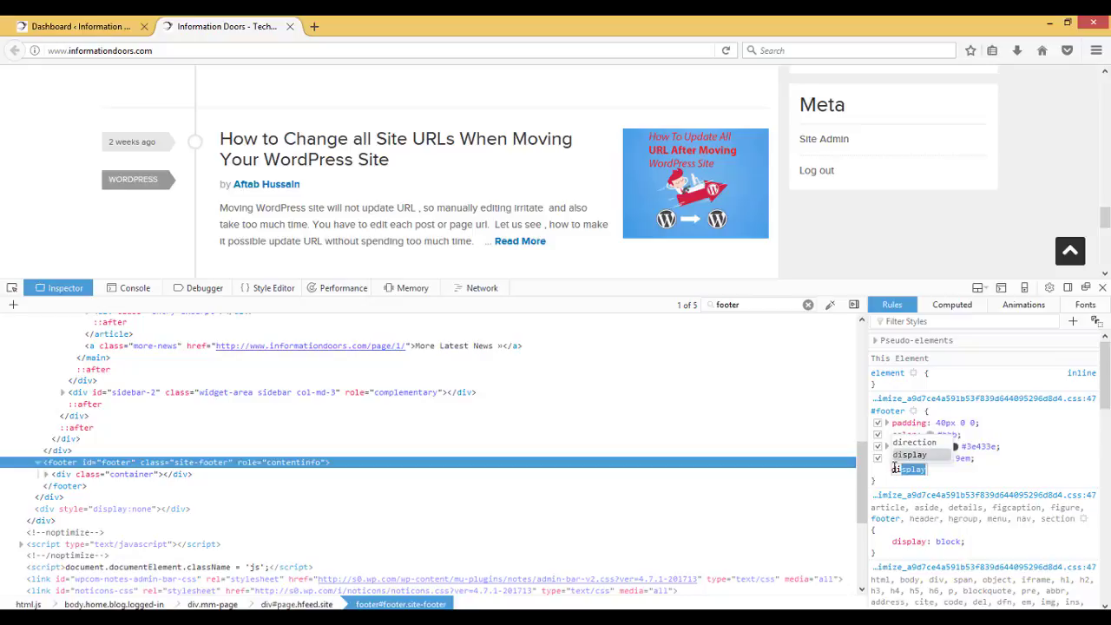
{"action": "key", "text": "Right"}
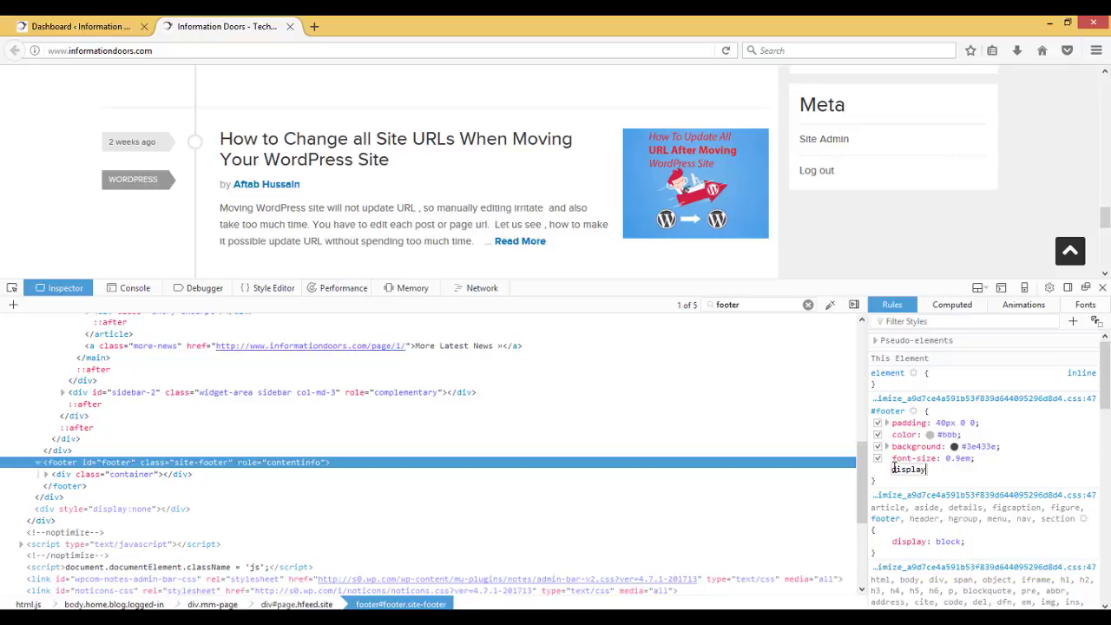
{"action": "key", "text": "Tab"}
{"action": "type", "text": "none"}
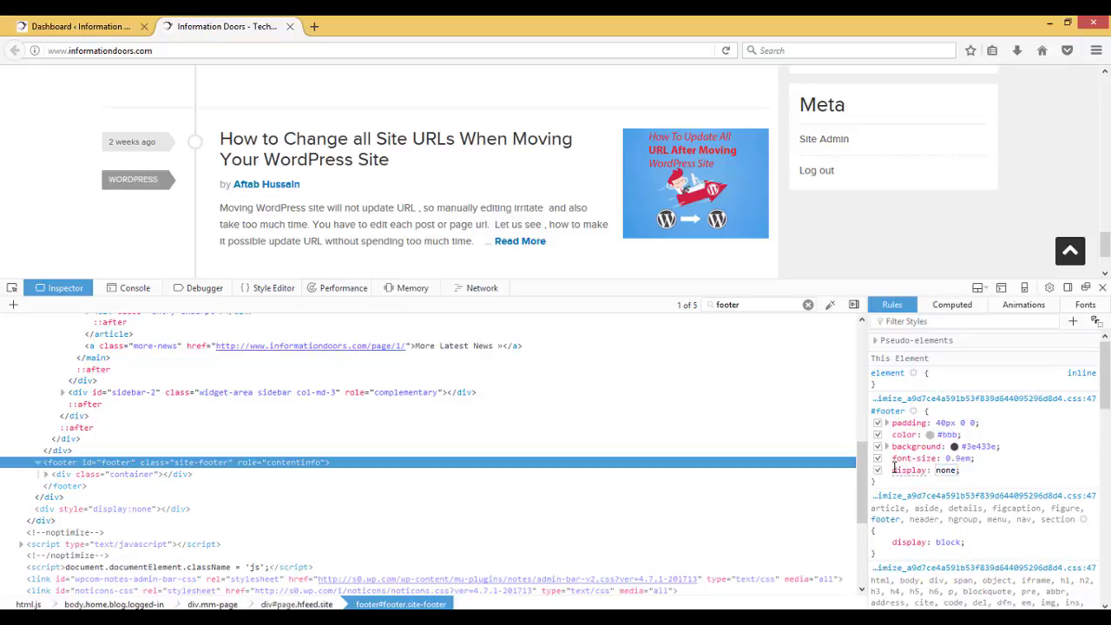
{"action": "left_click", "coordinate": [1014, 472]}
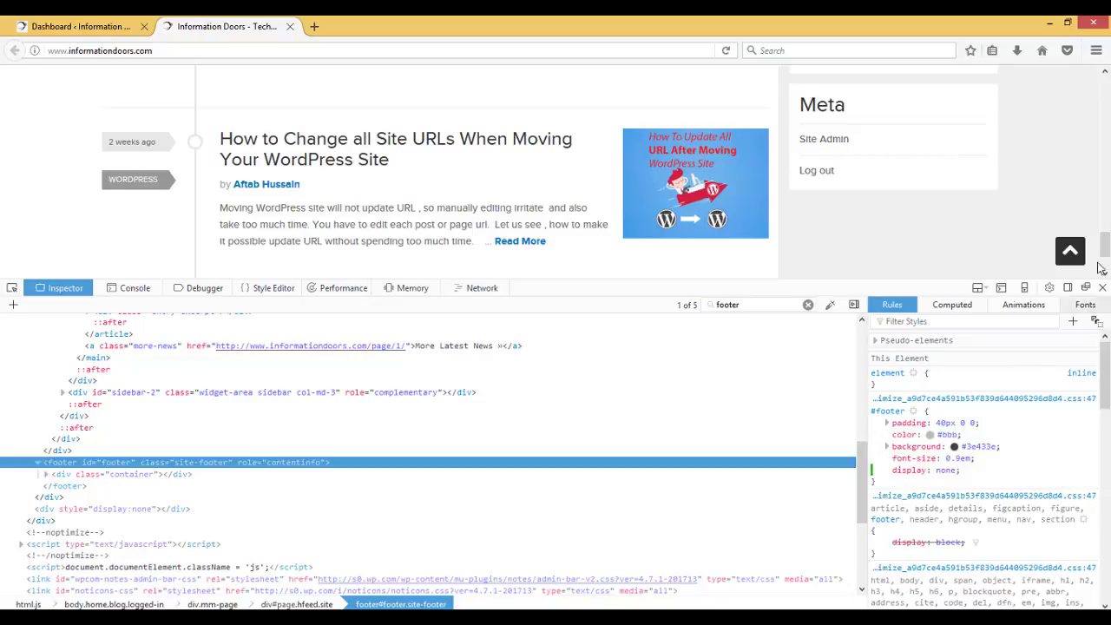
{"action": "left_click_drag", "start_coordinate": [1106, 245], "coordinate": [1108, 310]}
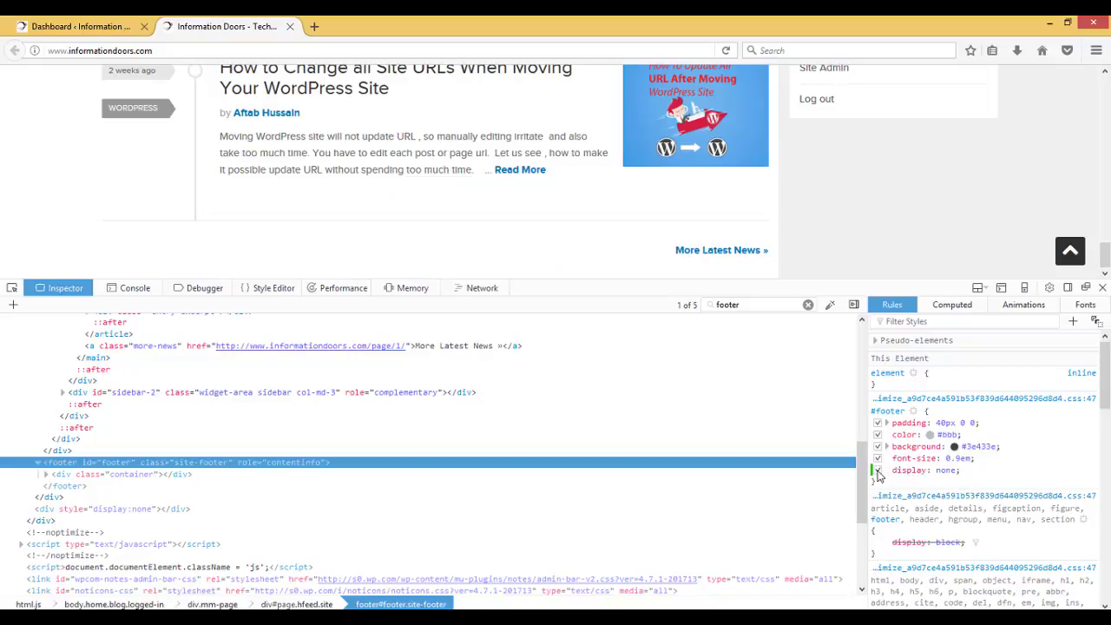
{"action": "left_click", "coordinate": [878, 471]}
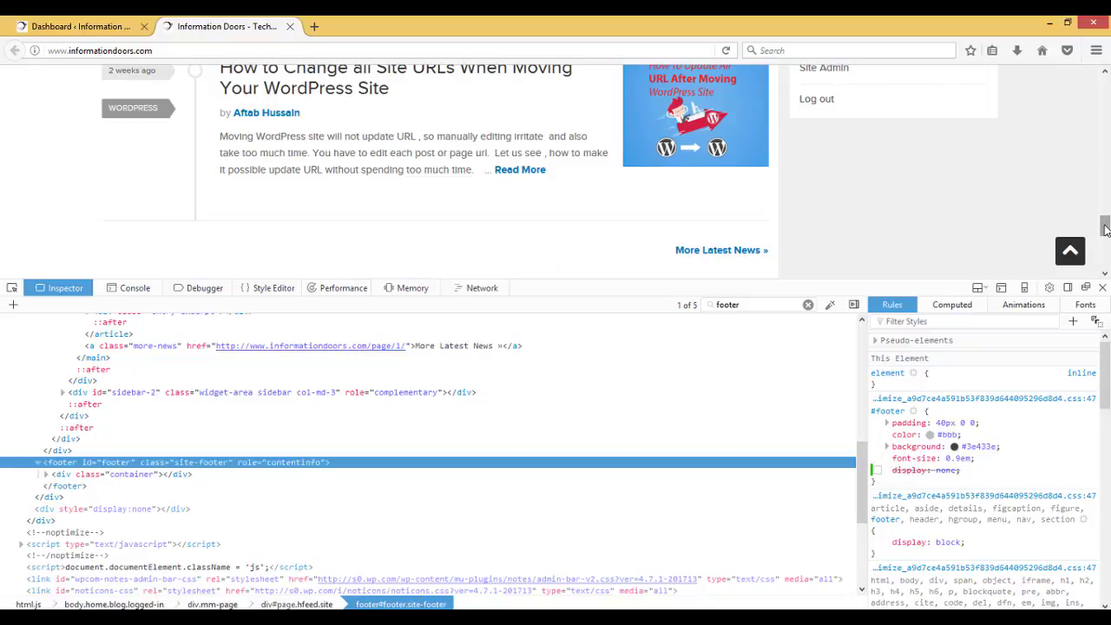
{"action": "scroll", "coordinate": [1105, 228], "scroll_direction": "down", "scroll_amount": 5}
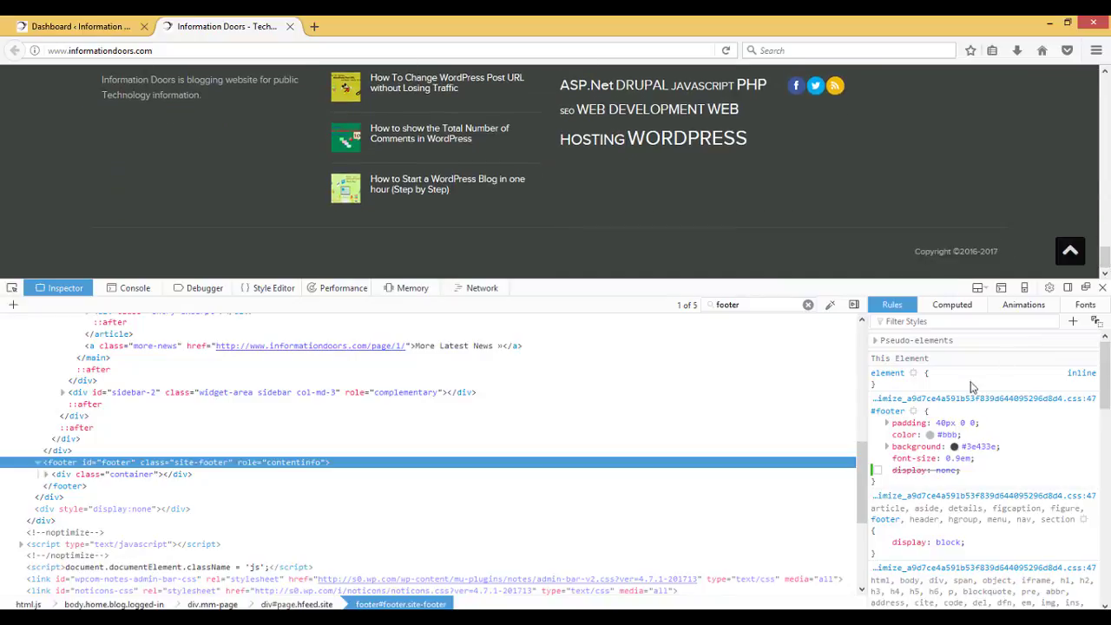
{"action": "left_click", "coordinate": [877, 470]}
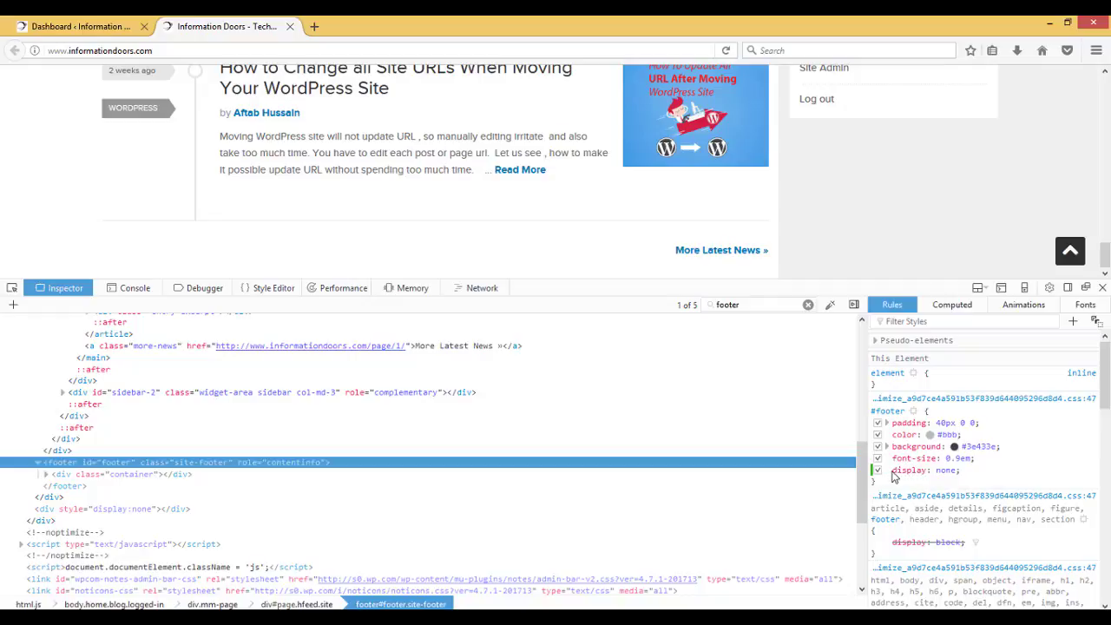
Select and copy the display: none declaration.
{"action": "left_click", "coordinate": [903, 470]}
{"action": "left_click_drag", "start_coordinate": [937, 473], "coordinate": [956, 469]}
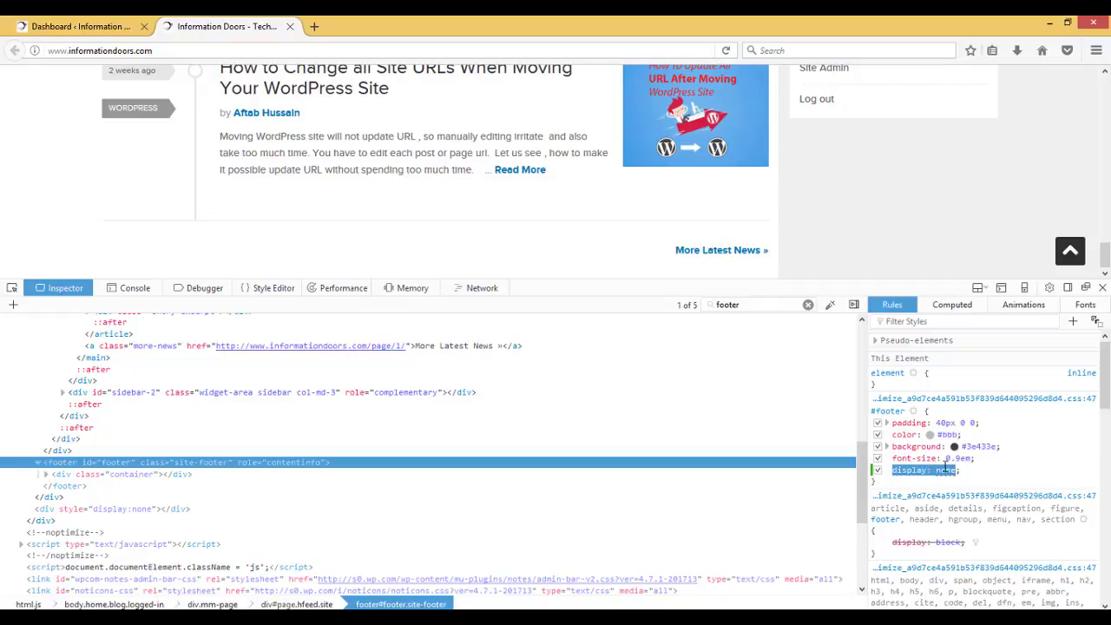
{"action": "right_click", "coordinate": [946, 469]}
{"action": "left_click", "coordinate": [981, 478]}
Go from the WordPress Dashboard to Appearance > Customize.
{"action": "left_click", "coordinate": [61, 30]}
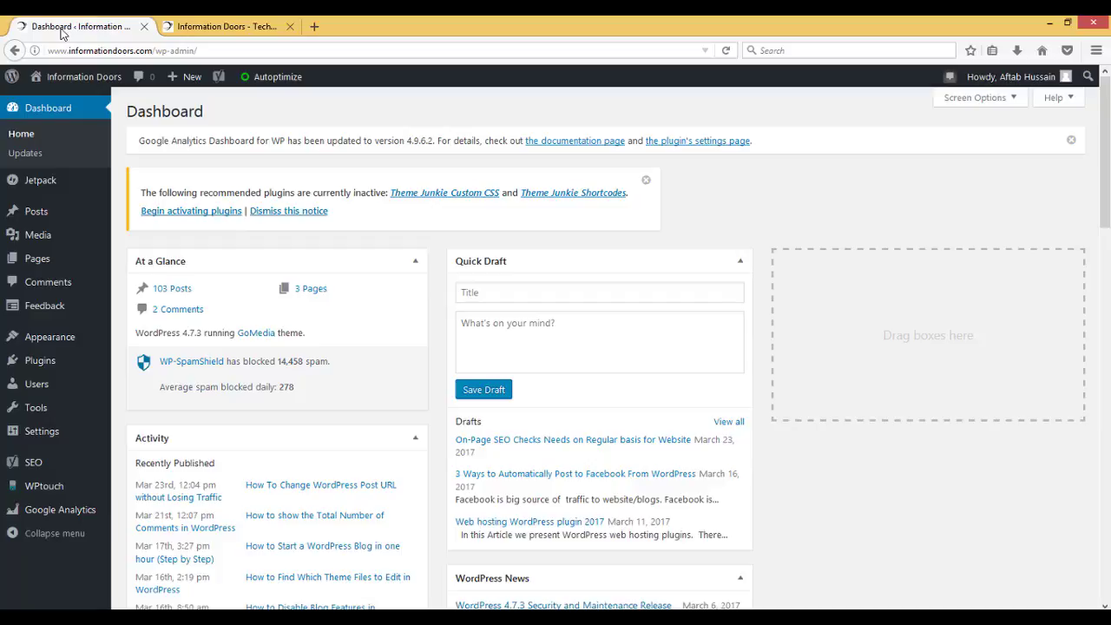
{"action": "mouse_move", "coordinate": [49, 339]}
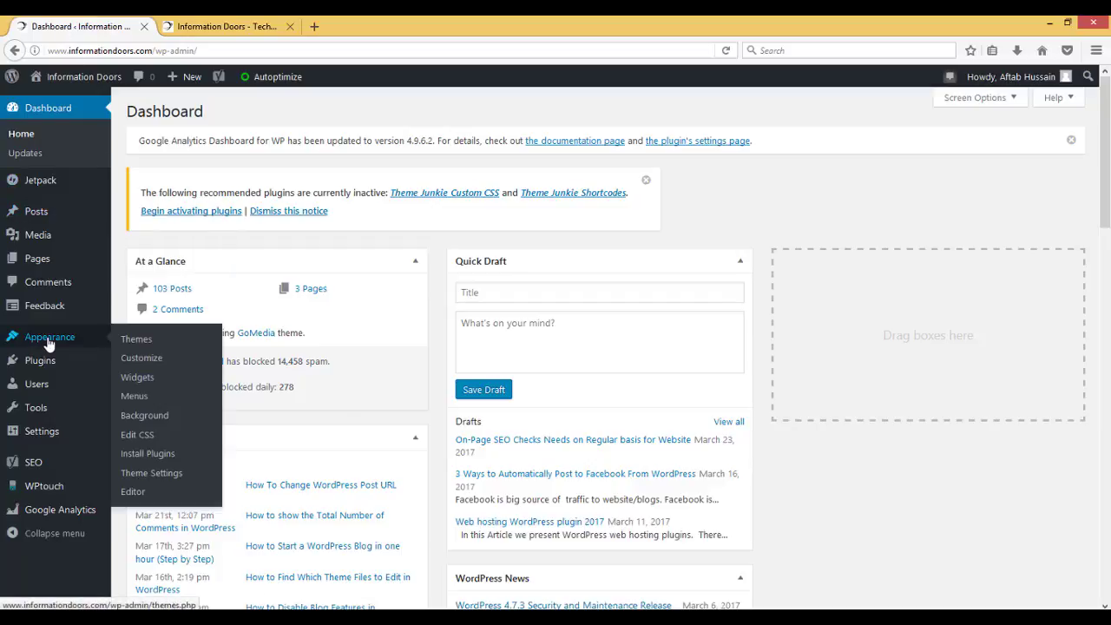
{"action": "left_click", "coordinate": [154, 366]}
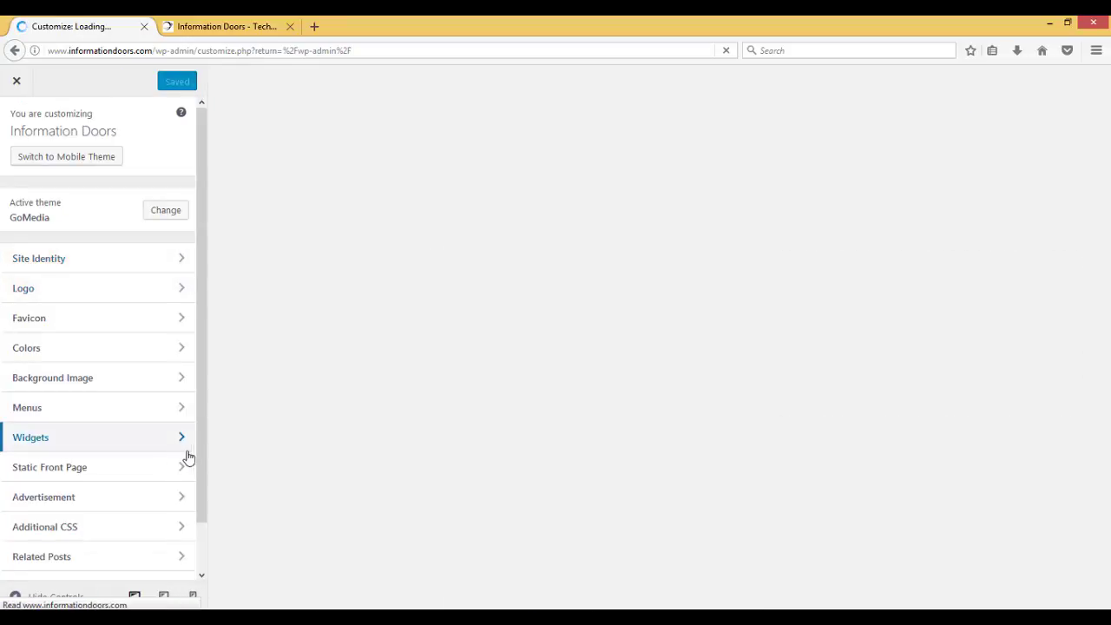
Enter #footer { display: none; } below the default comment in Additional CSS.
{"action": "scroll", "coordinate": [208, 495], "scroll_direction": "down", "scroll_amount": 2}
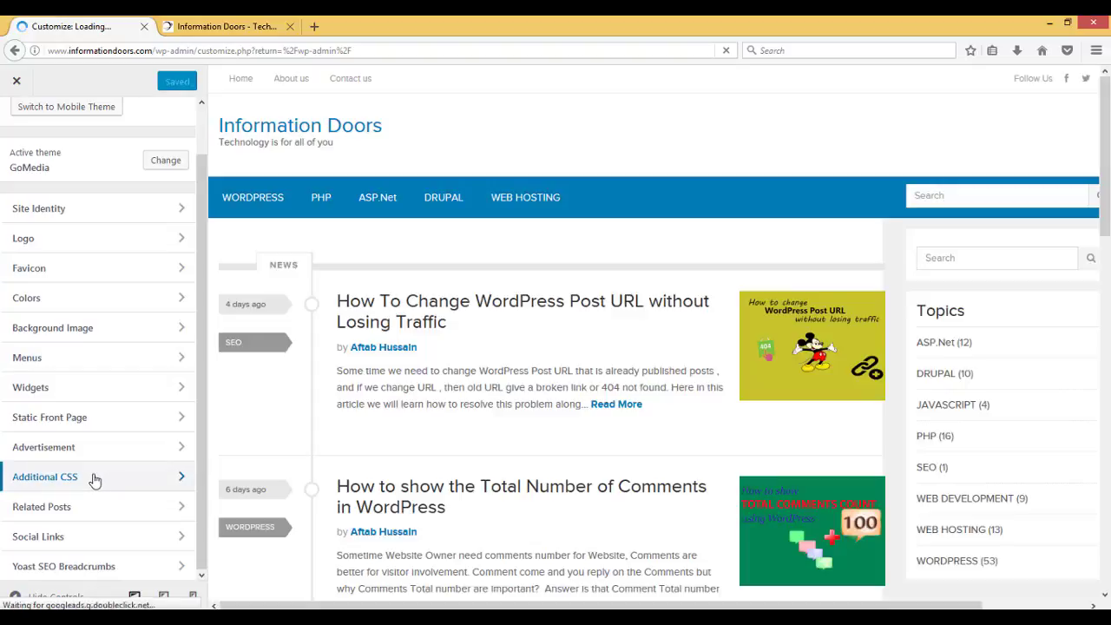
{"action": "left_click", "coordinate": [96, 479]}
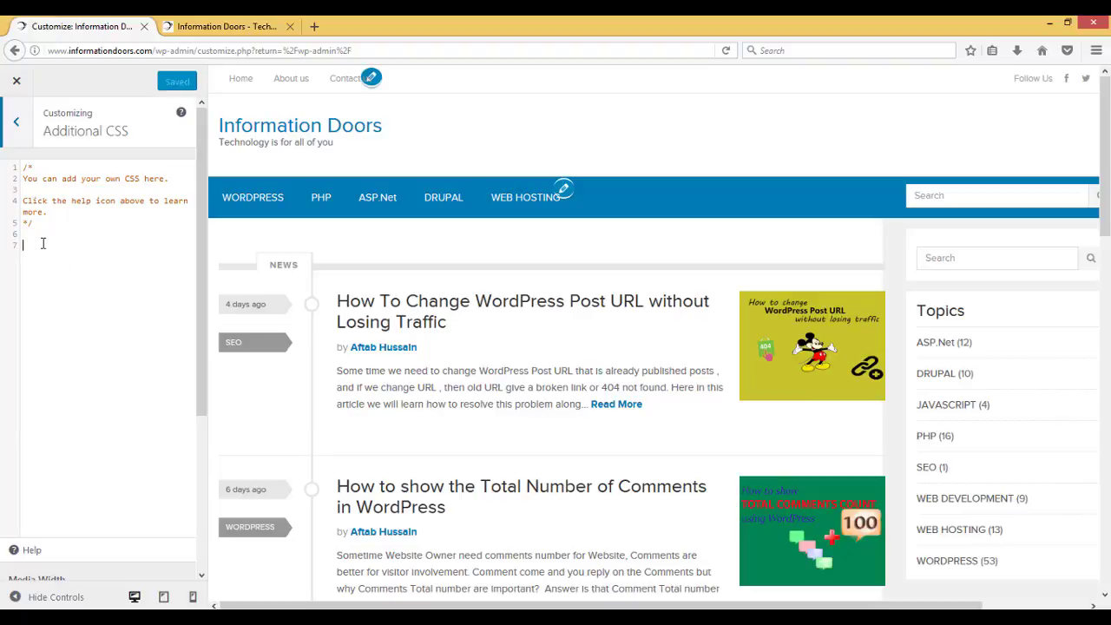
{"action": "left_click", "coordinate": [42, 245]}
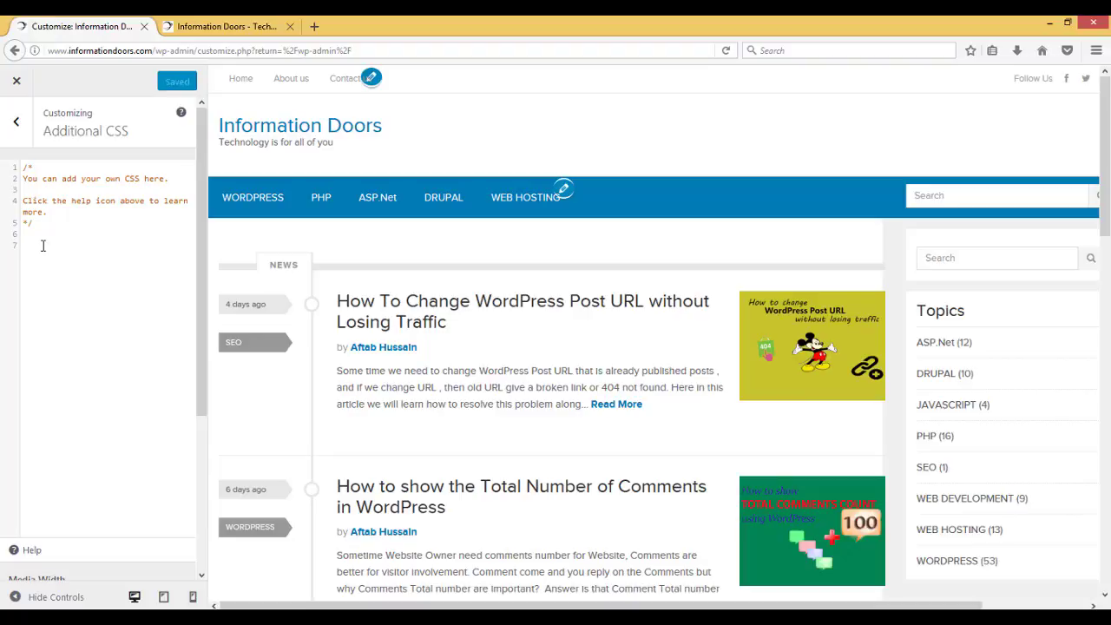
{"action": "type", "text": "#"}
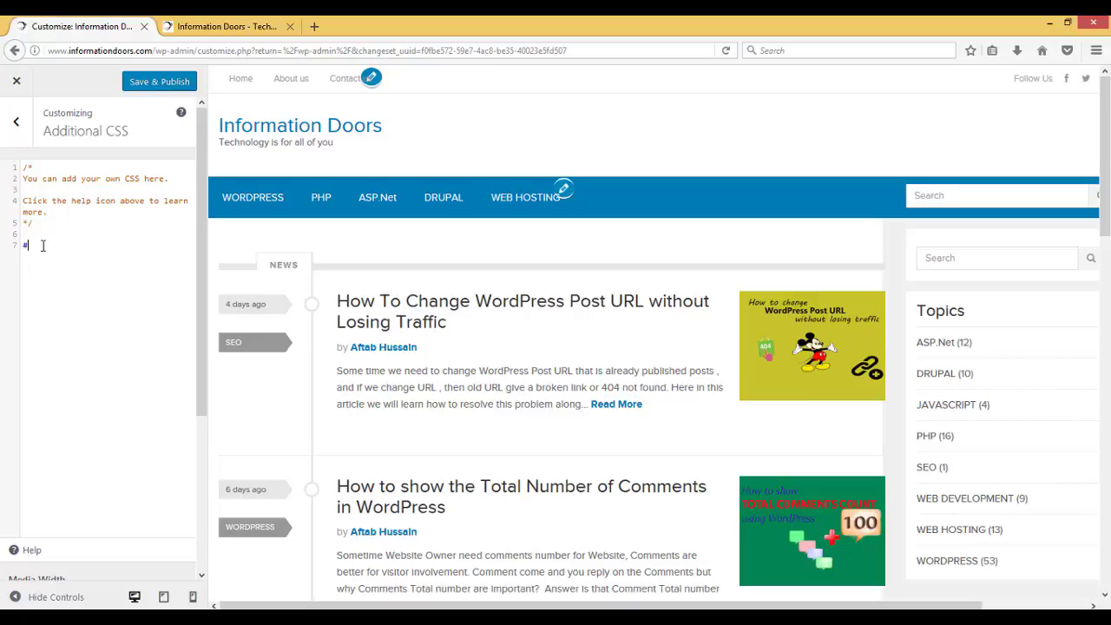
{"action": "type", "text": "footer "}
{"action": "type", "text": "{ "}
{"action": "type", "text": "}"}
{"action": "key", "text": "Return"}
{"action": "type", "text": "display: none;"}
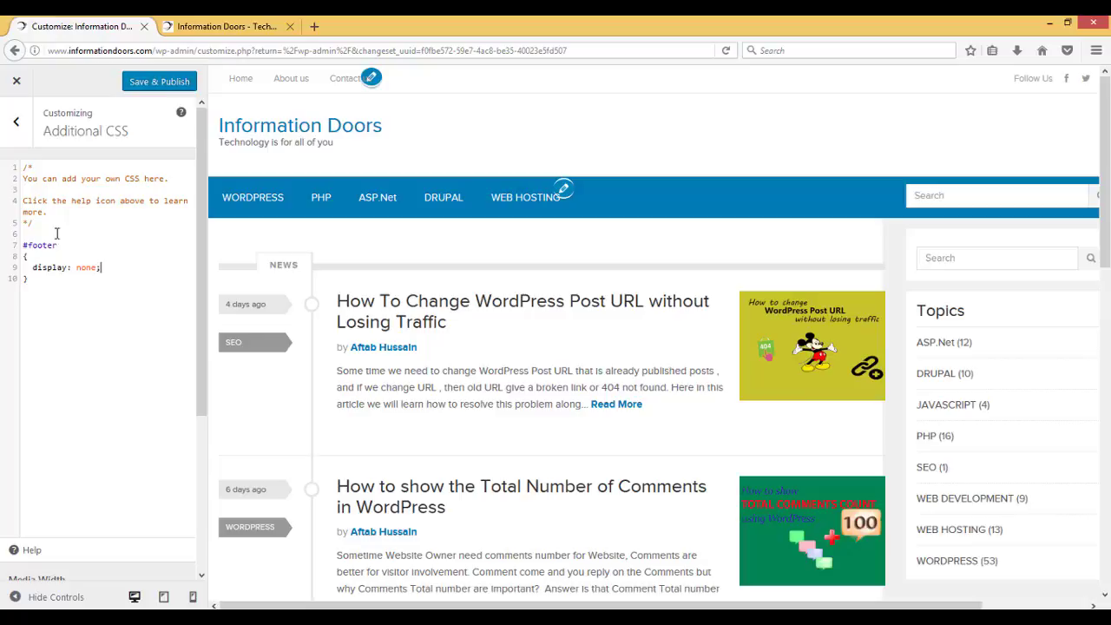
{"action": "left_click", "coordinate": [154, 84]}
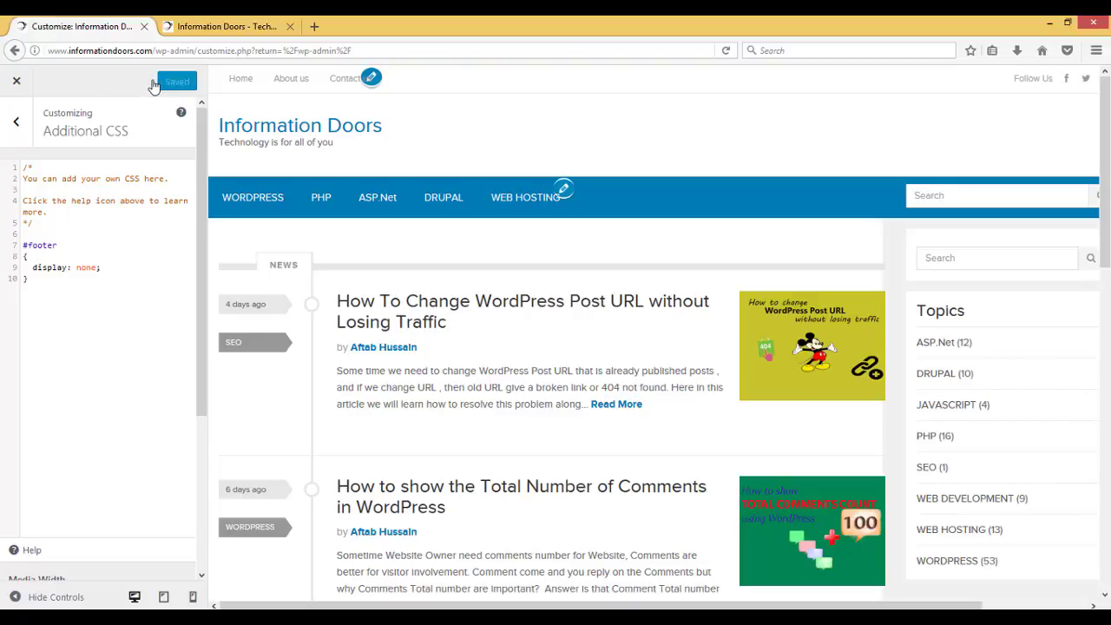
{"action": "left_click", "coordinate": [315, 27]}
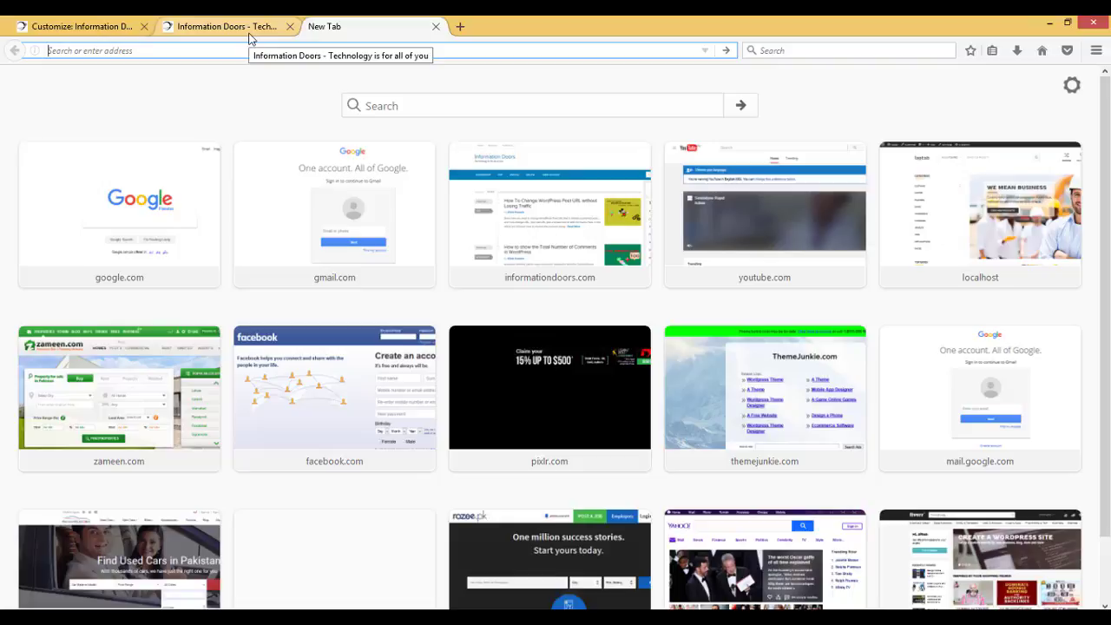
{"action": "type", "text": "www.informationdoors.com"}
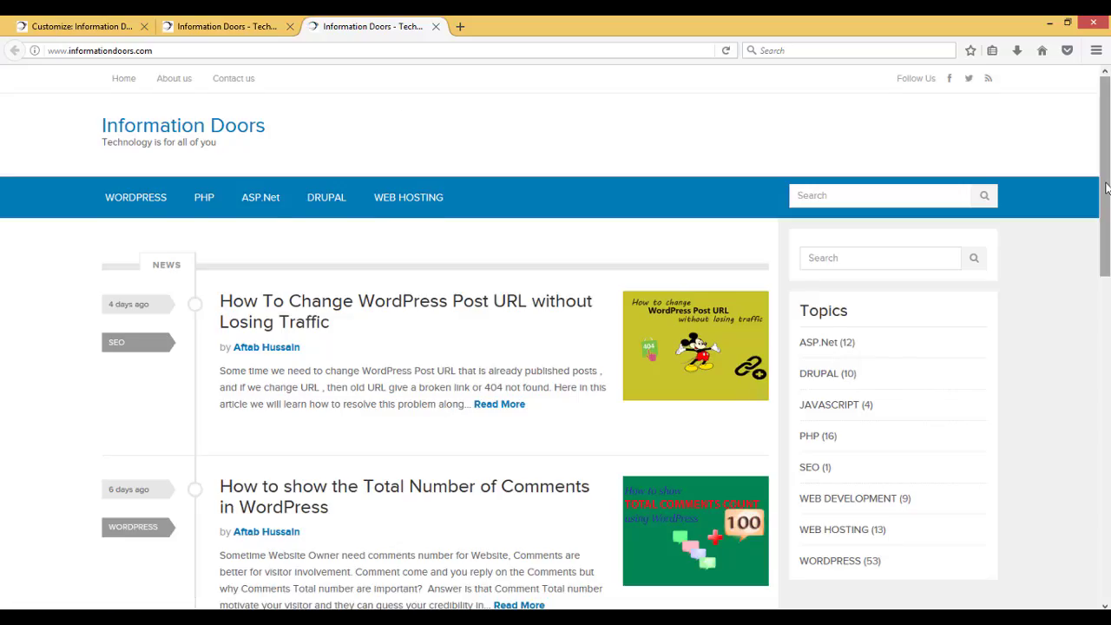
{"action": "scroll", "coordinate": [1104, 189], "scroll_direction": "down", "scroll_amount": 5}
{"action": "scroll", "coordinate": [1095, 538], "scroll_direction": "down", "scroll_amount": 5}
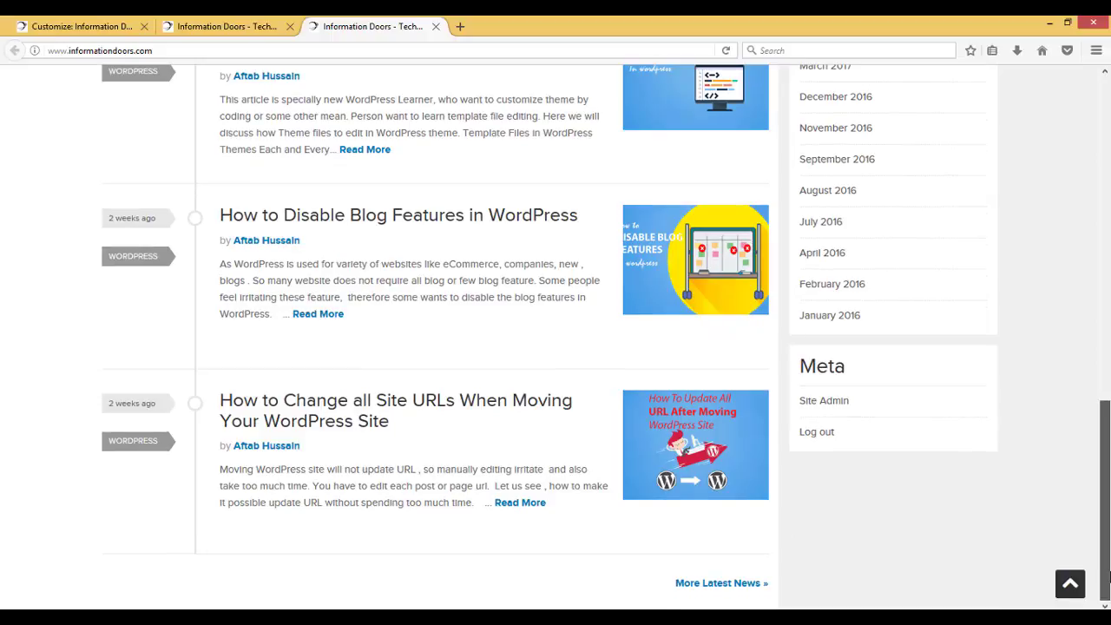
{"action": "scroll", "coordinate": [1057, 467], "scroll_direction": "up", "scroll_amount": 2}
{"action": "scroll", "coordinate": [1071, 339], "scroll_direction": "up", "scroll_amount": 7}
{"action": "scroll", "coordinate": [1041, 231], "scroll_direction": "down", "scroll_amount": 8}
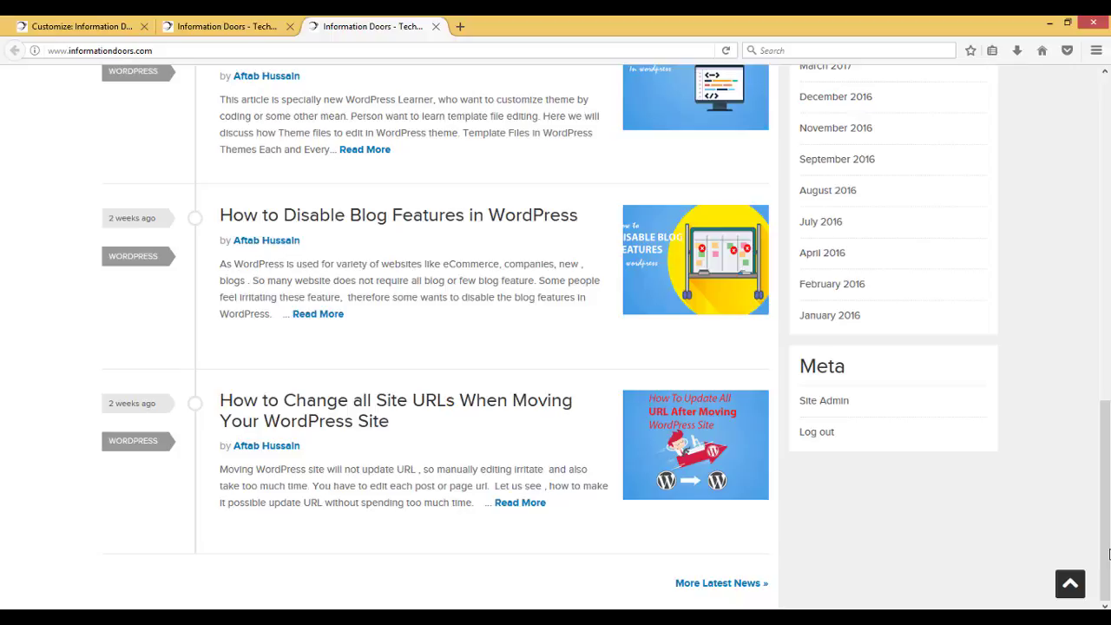
Select and delete the #footer rule in the Customizer's Additional CSS editor.
{"action": "left_click", "coordinate": [84, 29]}
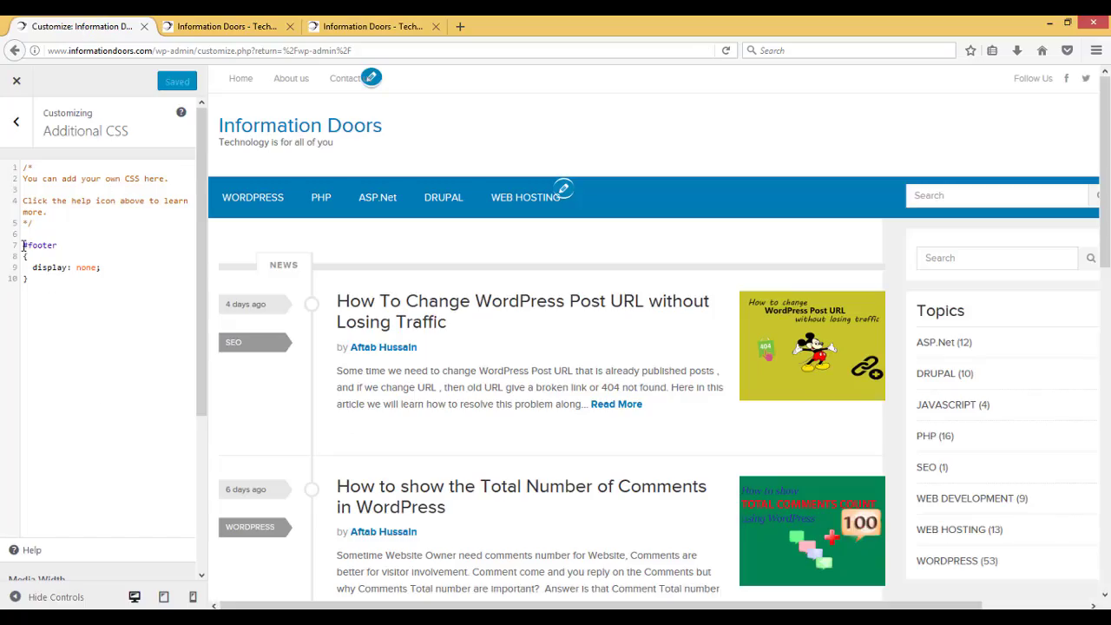
{"action": "left_click_drag", "start_coordinate": [23, 245], "coordinate": [47, 293]}
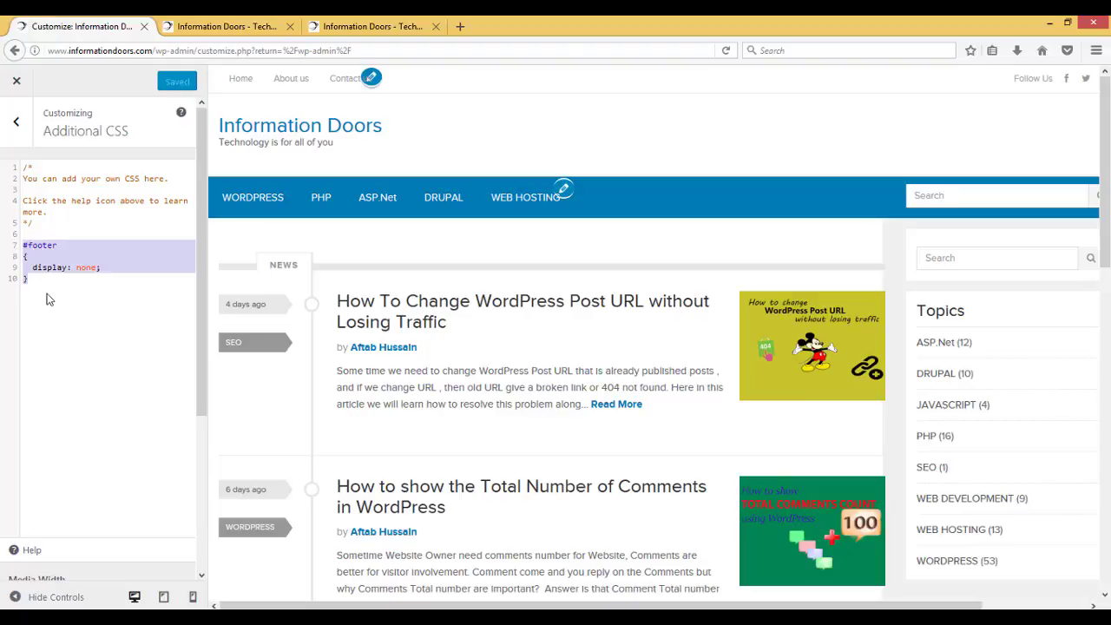
{"action": "key", "text": "BackSpace"}
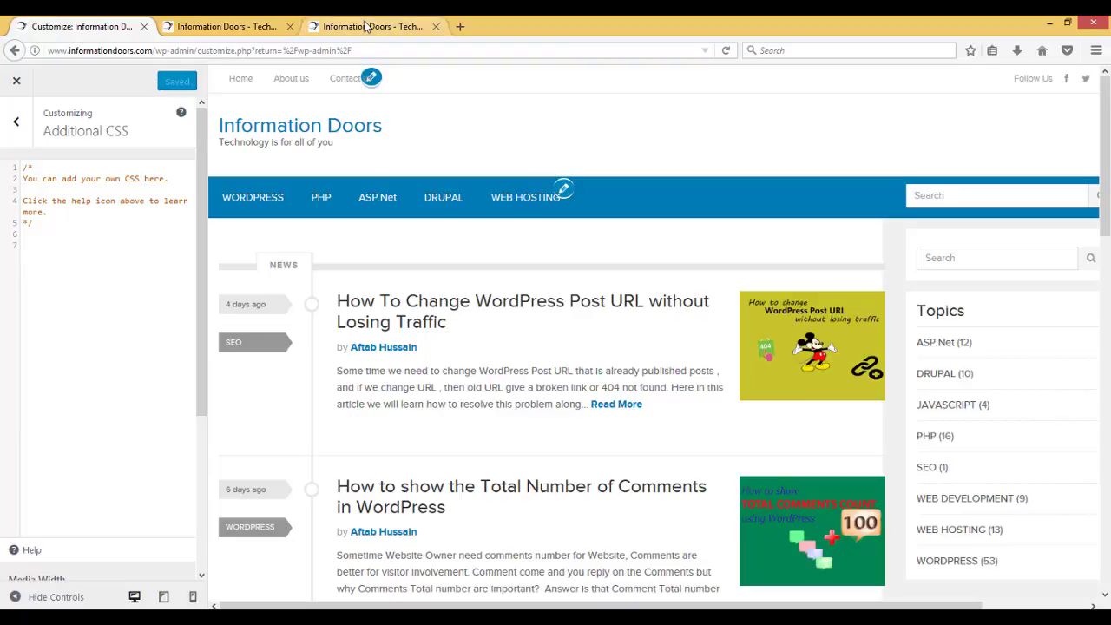
Reload the Information Doors homepage and scroll down to confirm the dark footer is back.
{"action": "left_click", "coordinate": [367, 27]}
{"action": "left_click", "coordinate": [174, 51]}
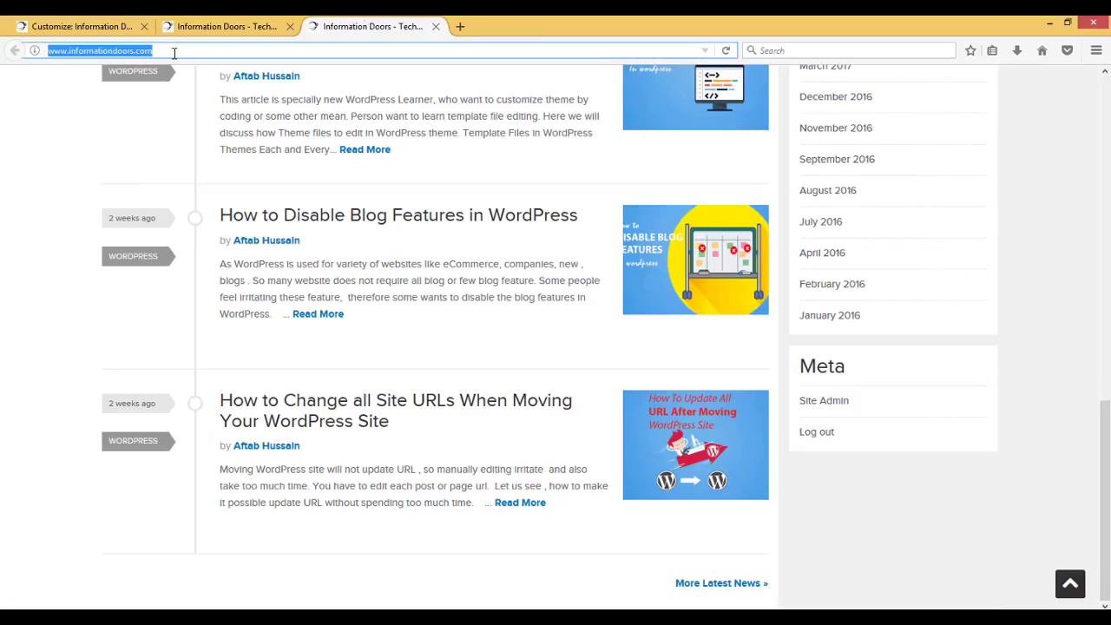
{"action": "key", "text": "Return"}
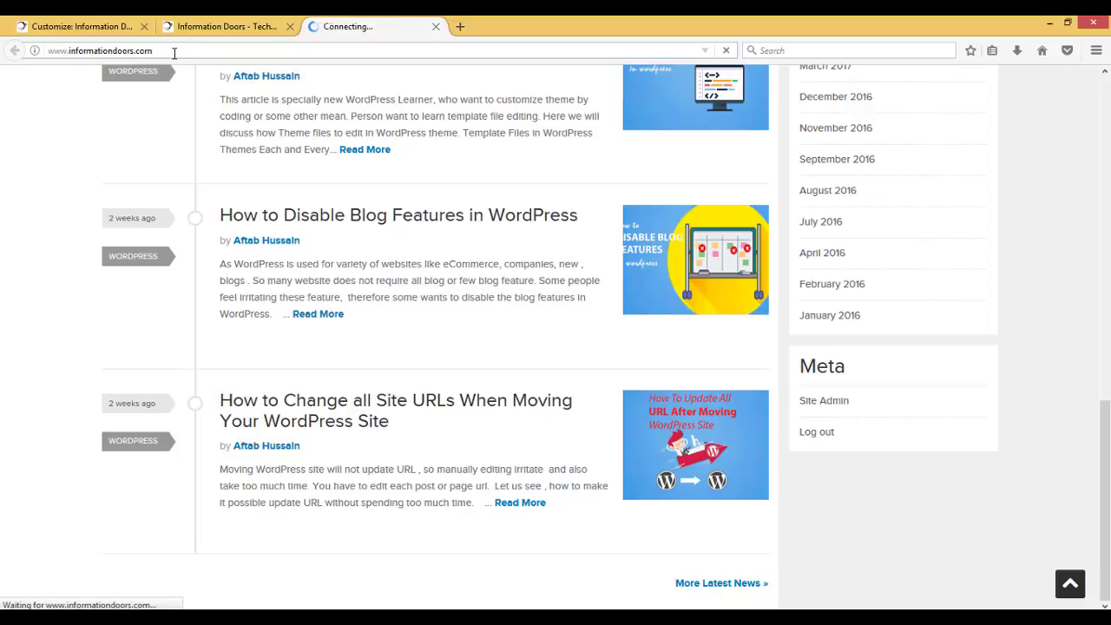
{"action": "scroll", "coordinate": [498, 89], "scroll_direction": "down", "scroll_amount": 1}
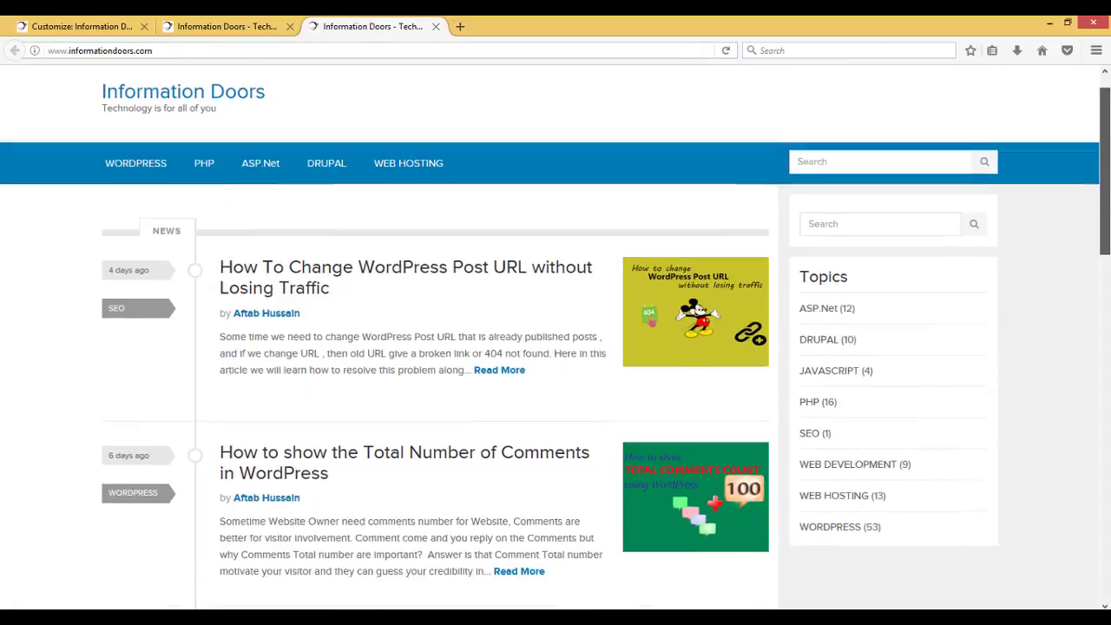
{"action": "left_click_drag", "start_coordinate": [1106, 206], "coordinate": [1109, 554]}
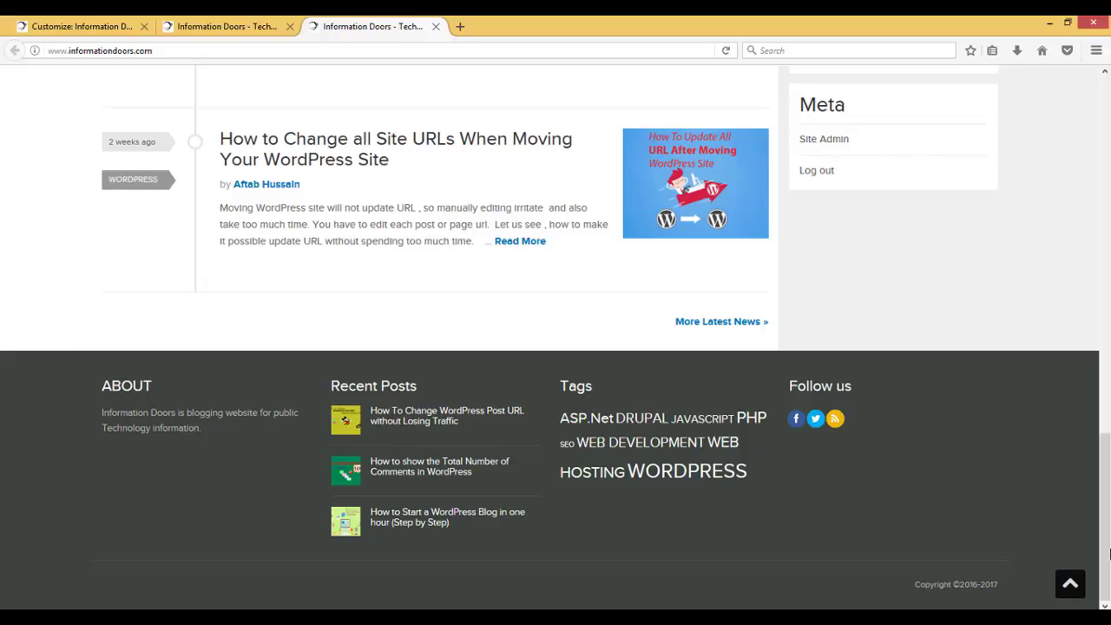
{"action": "left_click_drag", "start_coordinate": [1109, 554], "coordinate": [1080, 126]}
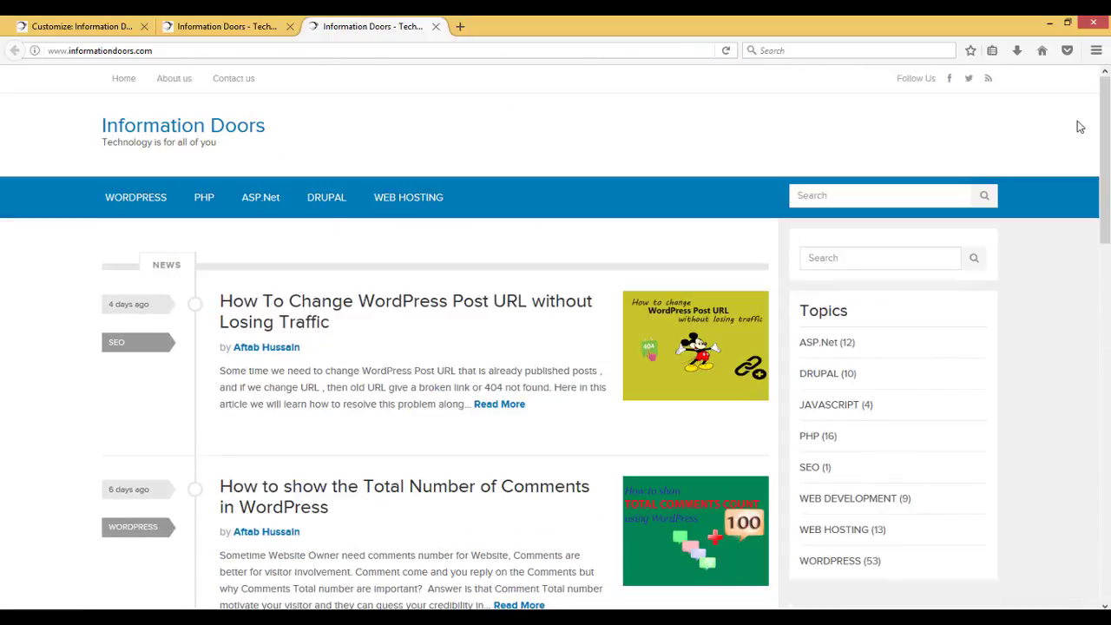